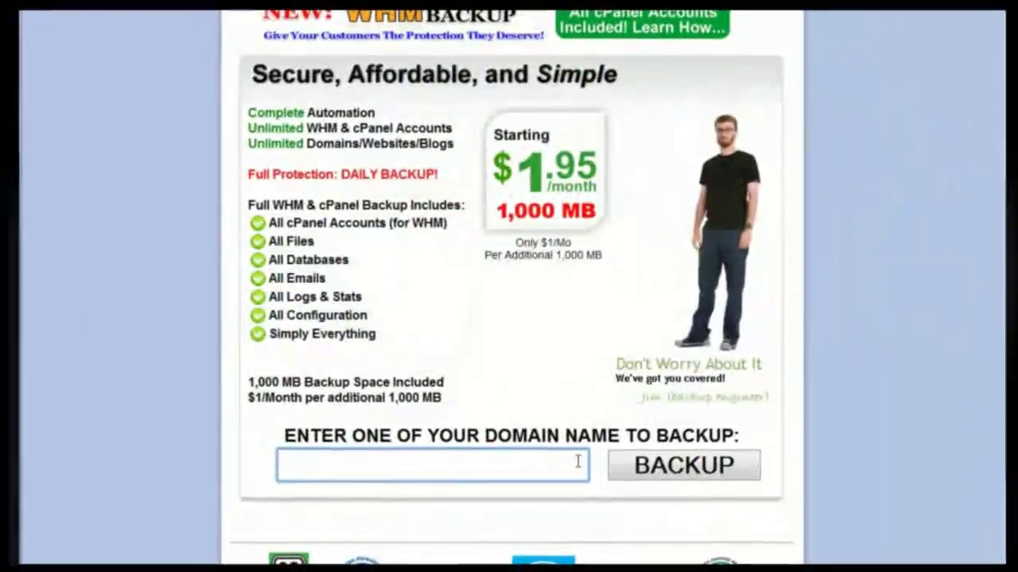
Step: Enter SITEAUTOBACKUP.COM as the domain to back up in the promo form
type("SITEAUTOB")
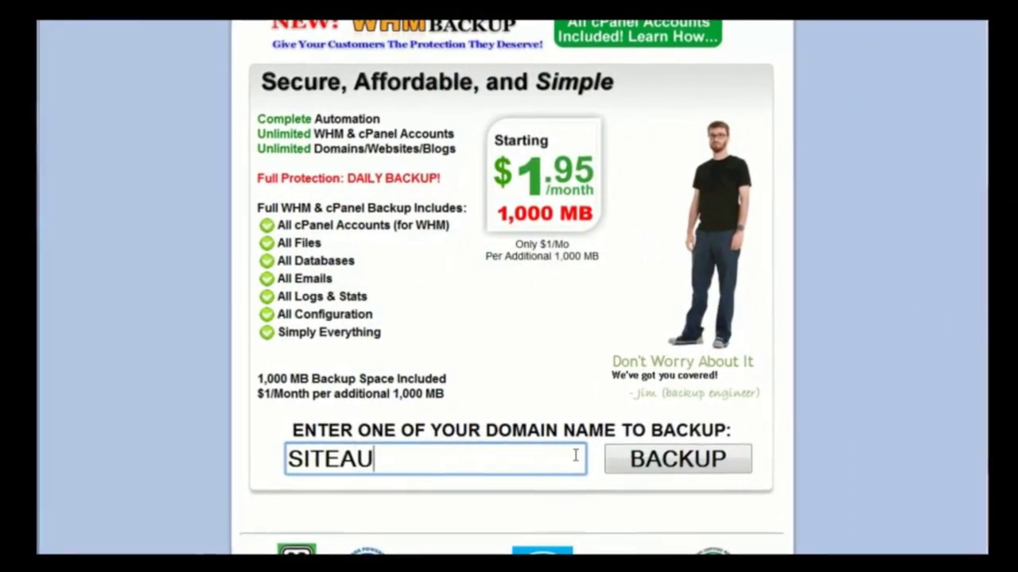
type("ACKUP.COM")
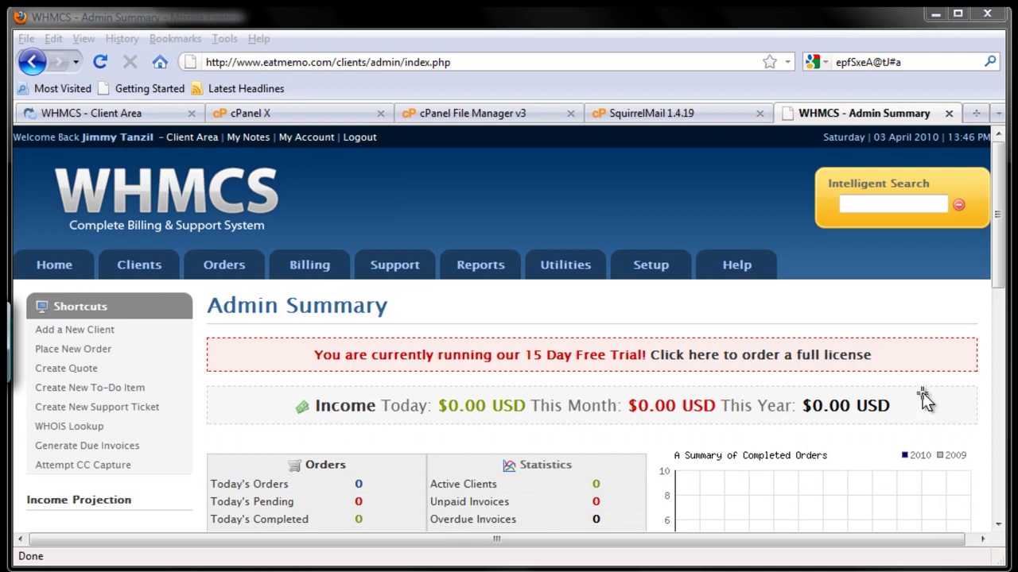
mouse_move(652, 266)
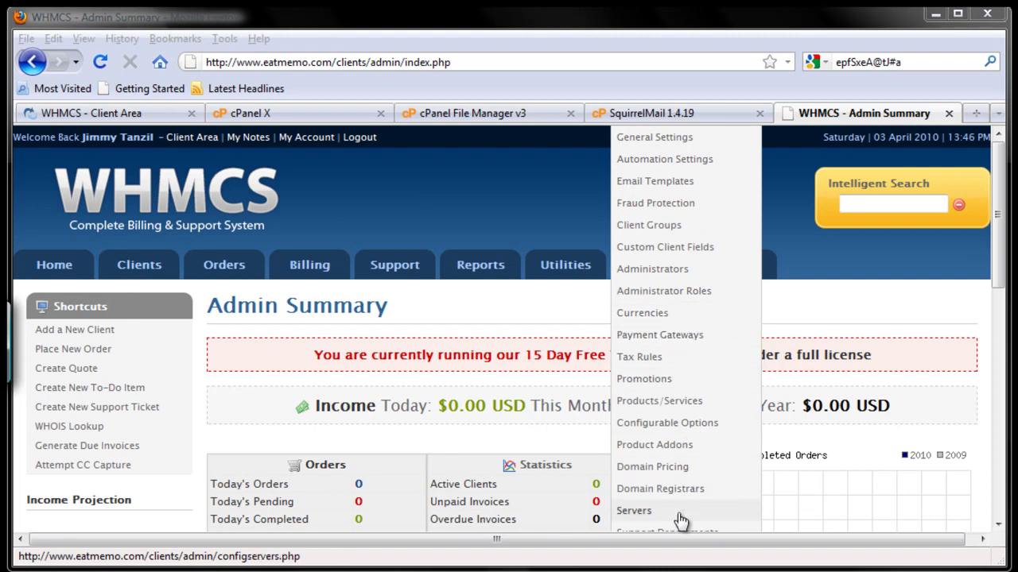
mouse_move(576, 275)
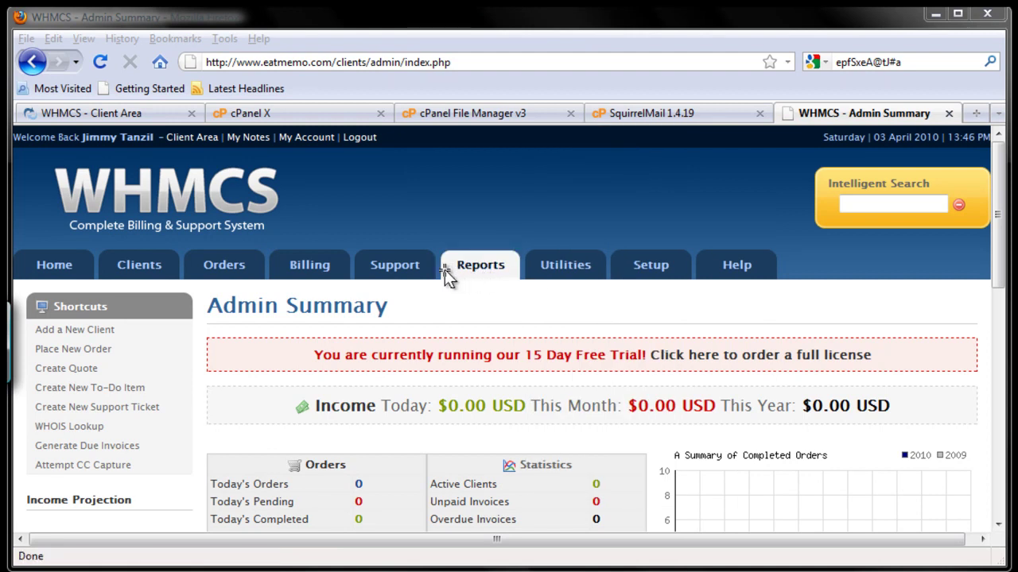
mouse_move(395, 266)
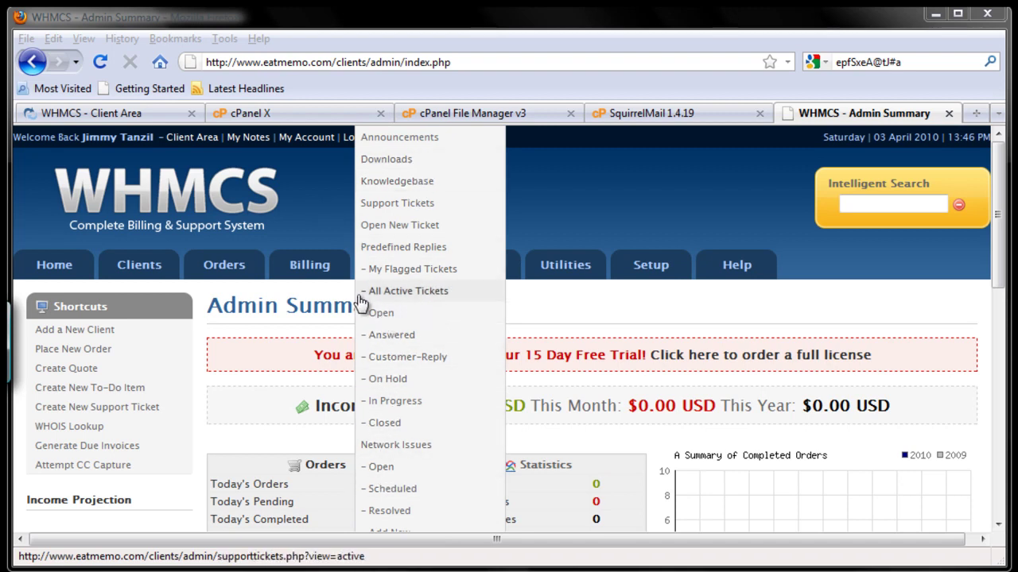
mouse_move(324, 280)
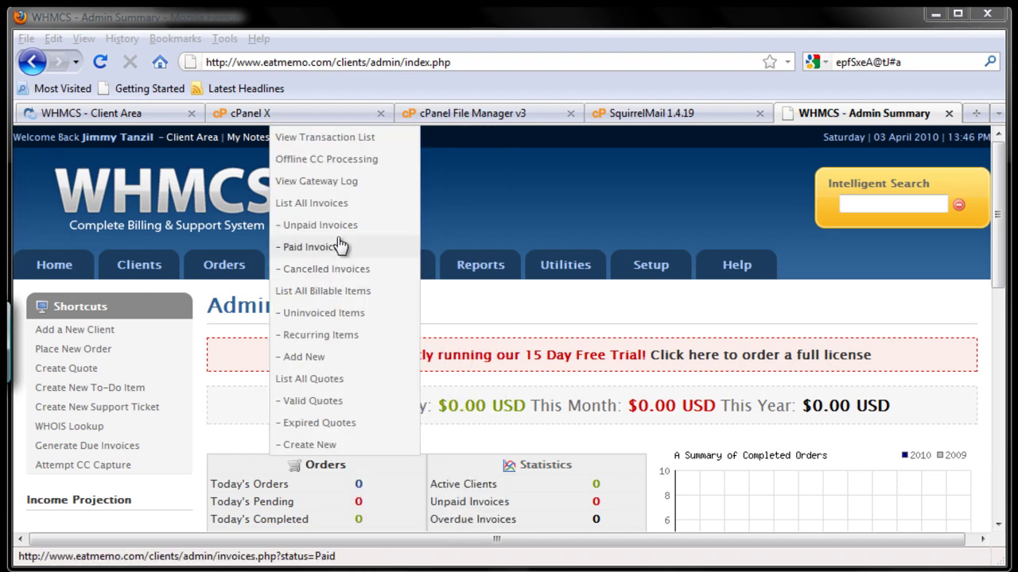
mouse_move(253, 278)
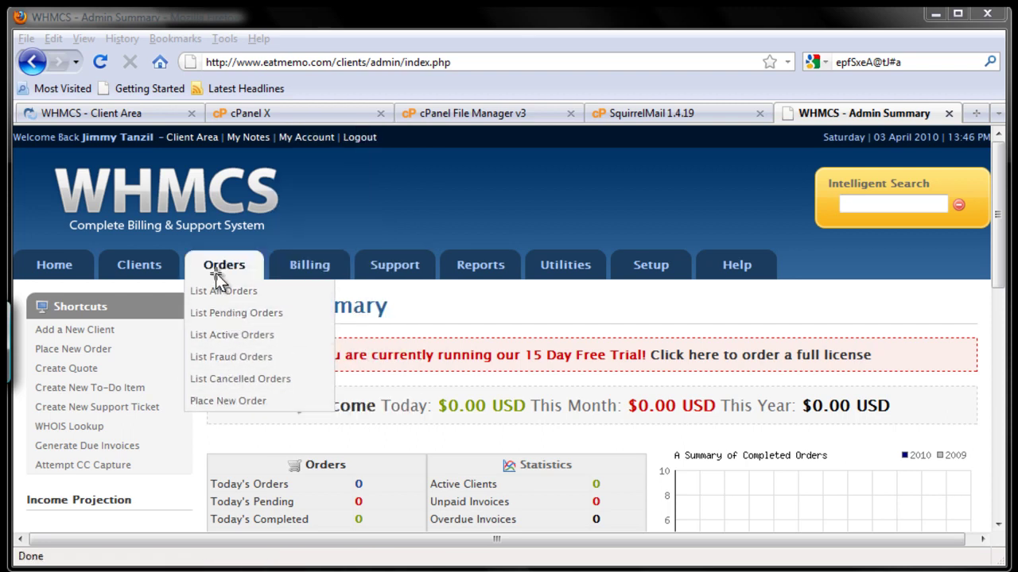
mouse_move(174, 270)
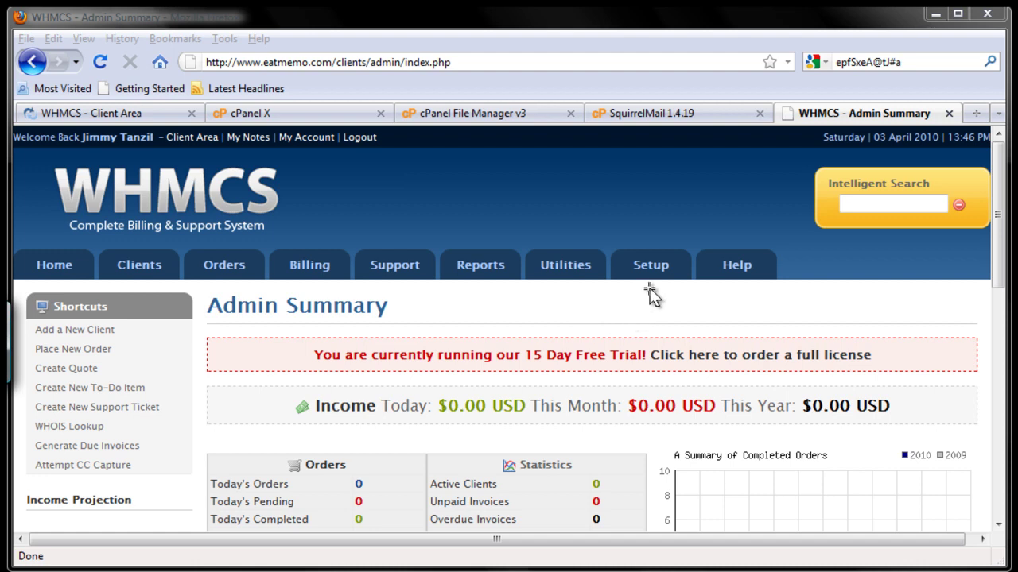
Step: Go to Setup > General Settings in the WHMCS admin area
mouse_move(651, 270)
mouse_move(539, 275)
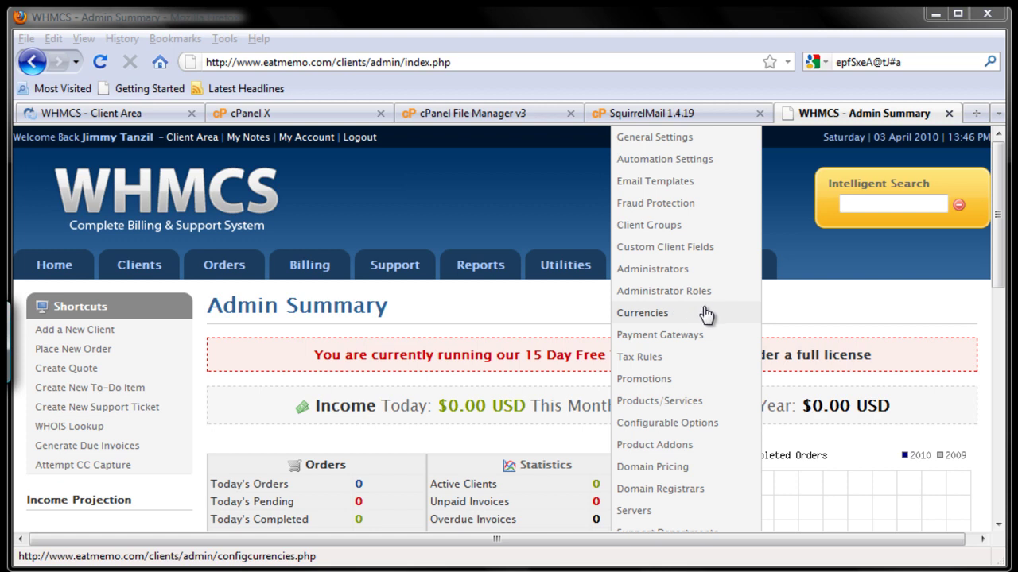
left_click(807, 307)
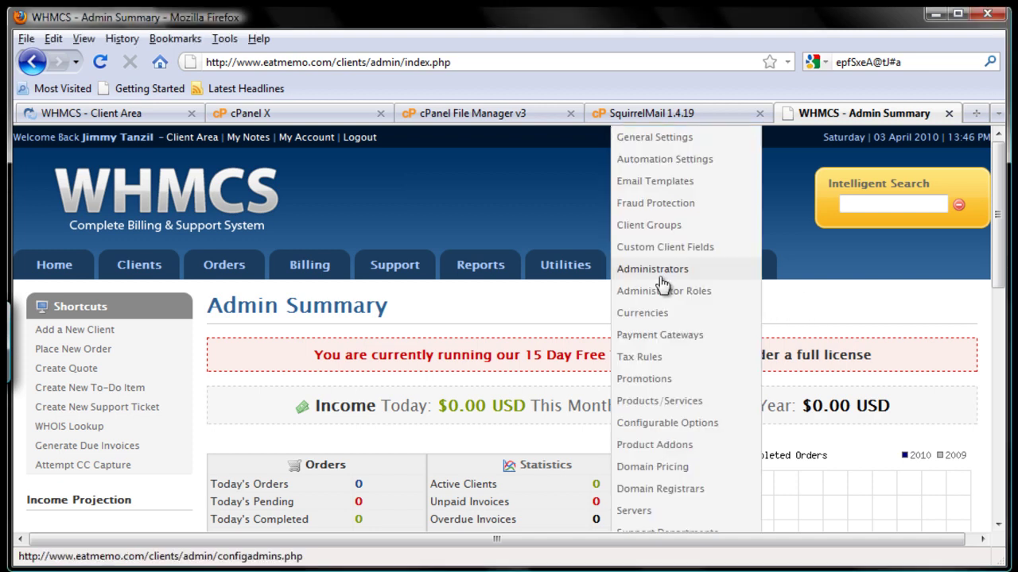
left_click(676, 148)
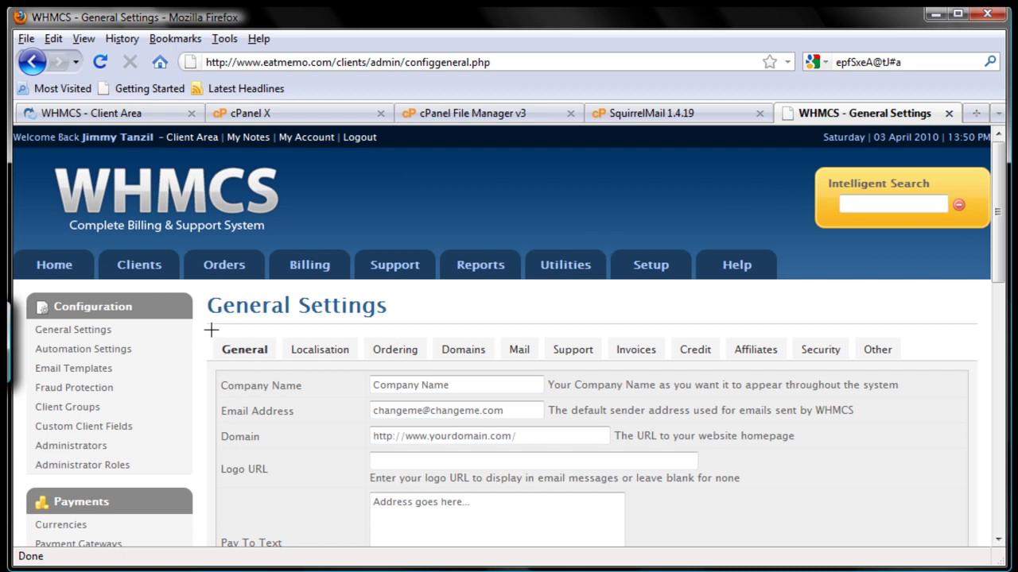
Step: Review the Localisation, Ordering, Domains, Mail, Support, Invoices, Credit, Affiliates, Security and Other tabs
mouse_move(205, 334)
left_mouse_down()
mouse_move(244, 365)
mouse_move(910, 378)
left_mouse_up()
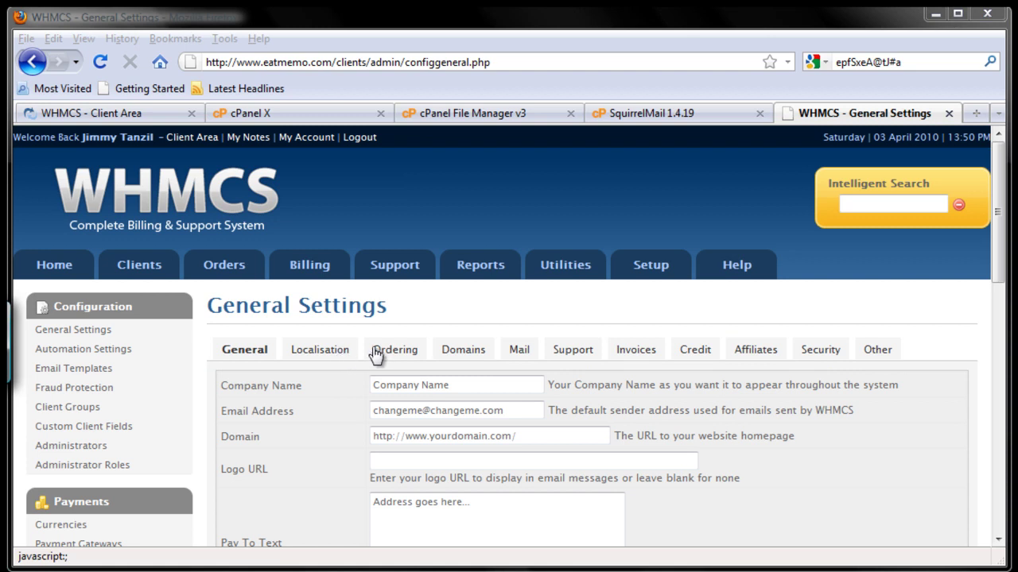
left_click(343, 357)
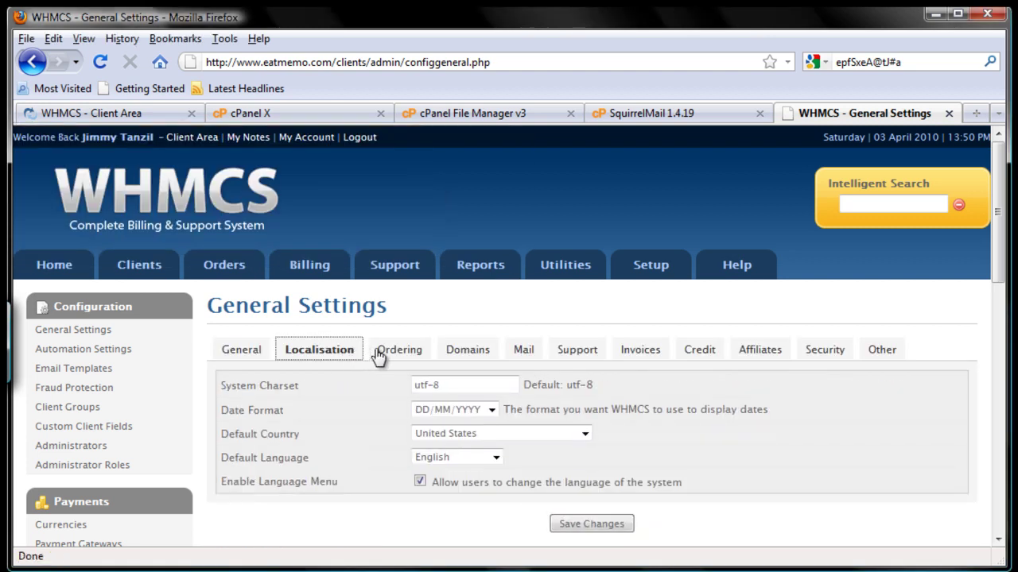
left_click(400, 352)
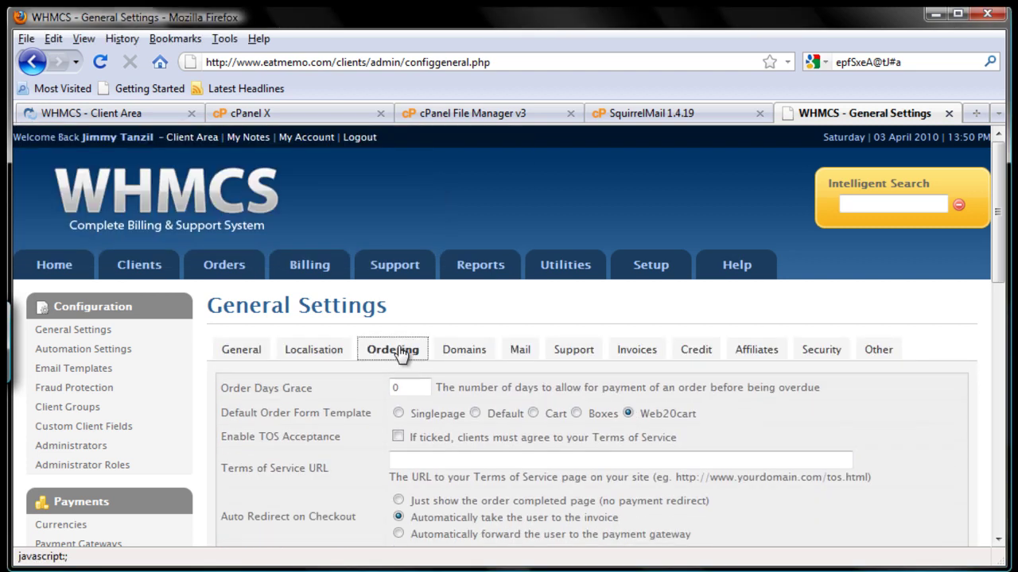
left_click(469, 355)
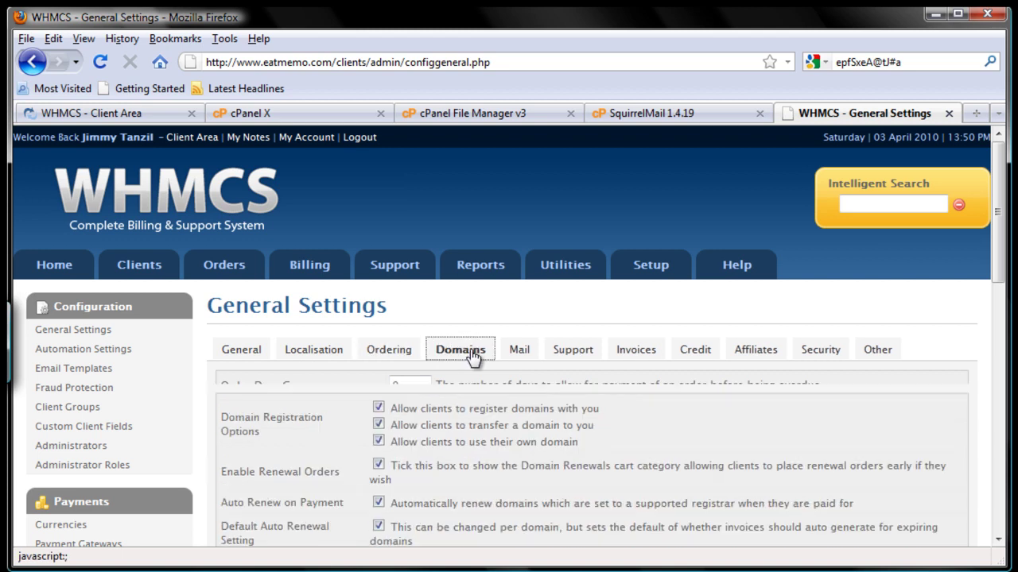
left_click(518, 355)
left_click(576, 359)
left_click(640, 358)
left_click(689, 358)
left_click(752, 357)
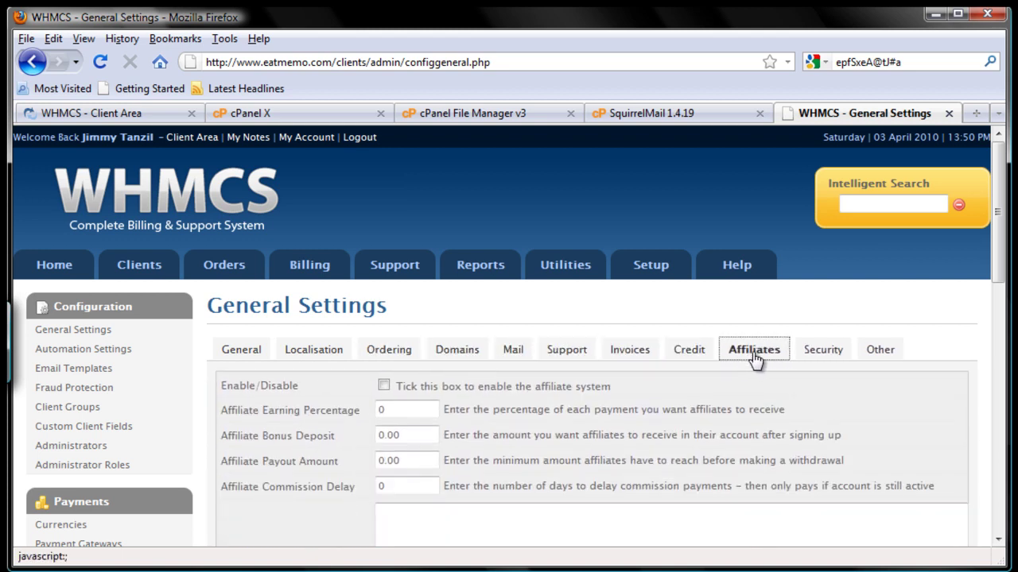
left_click(822, 361)
left_click(872, 359)
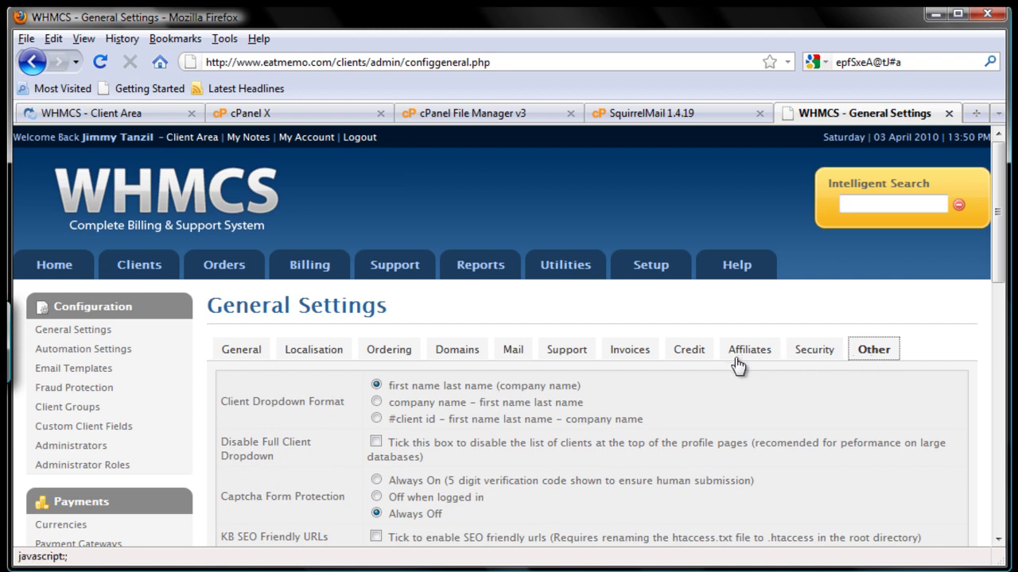
Step: Return to the General tab and scroll up to the company name fields
left_click(256, 354)
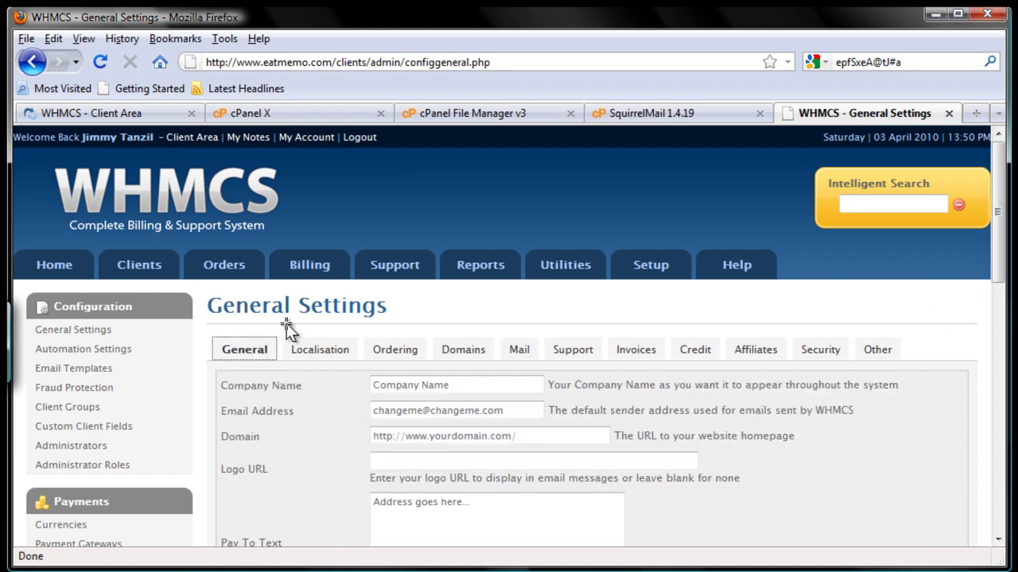
left_click(1000, 290)
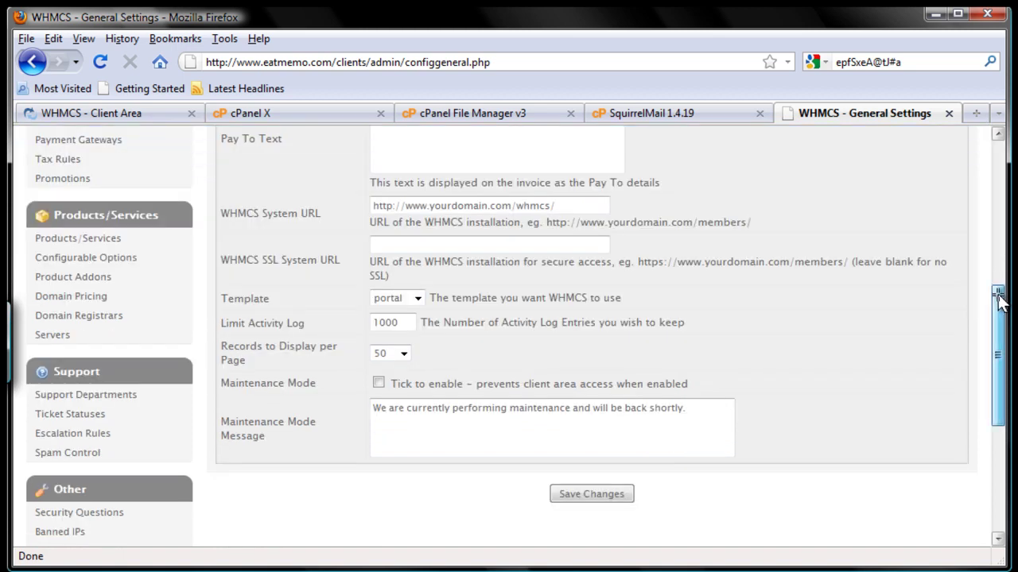
left_click_drag(1000, 293, 1001, 220)
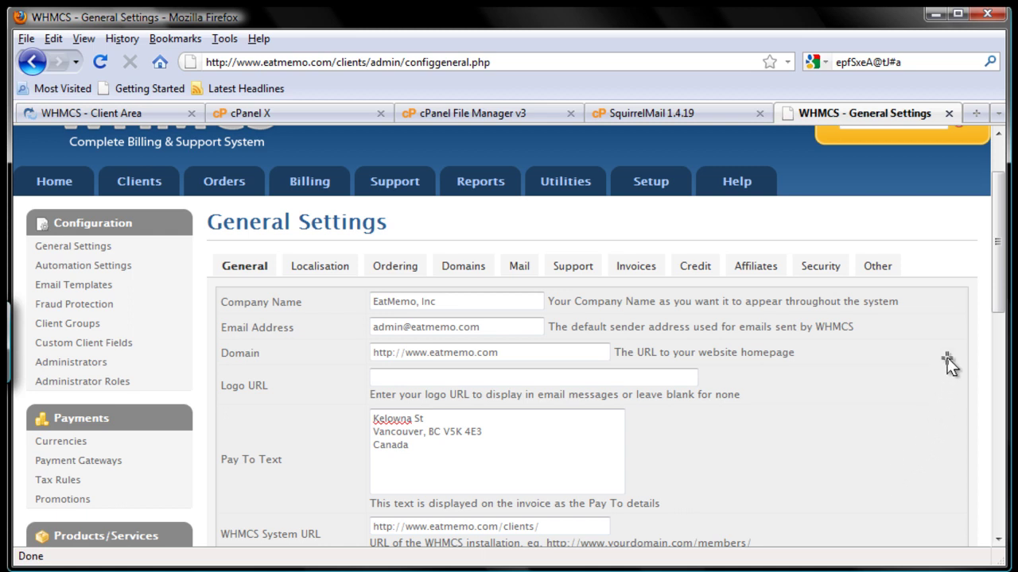
scroll(994, 318, "down", 2)
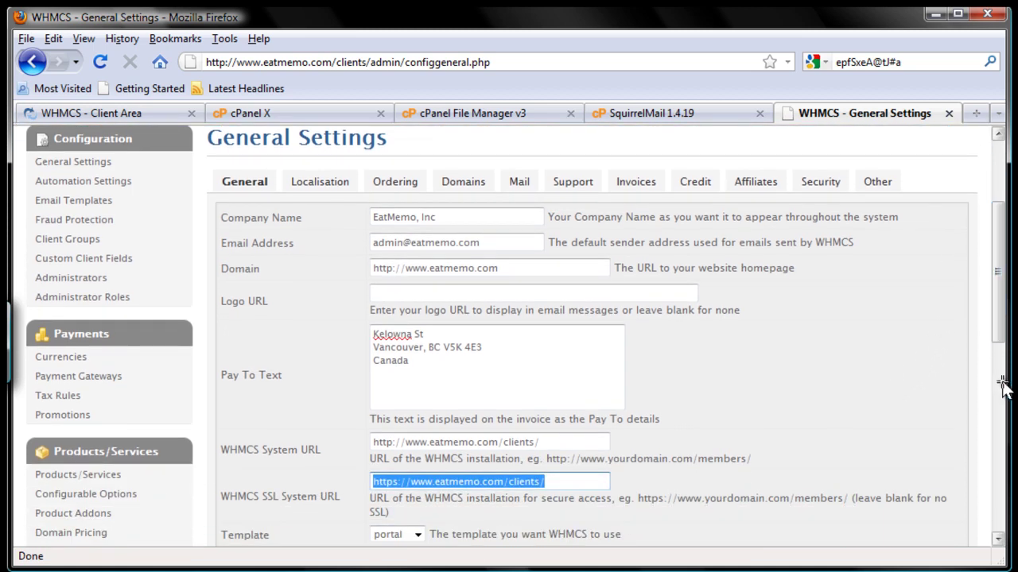
left_click(759, 374)
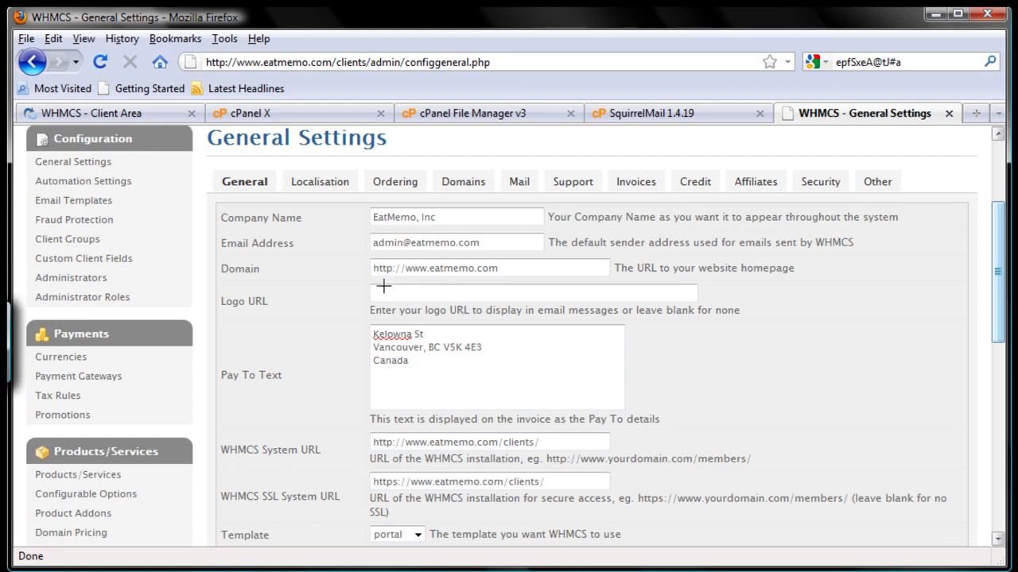
left_click_drag(220, 199, 546, 232)
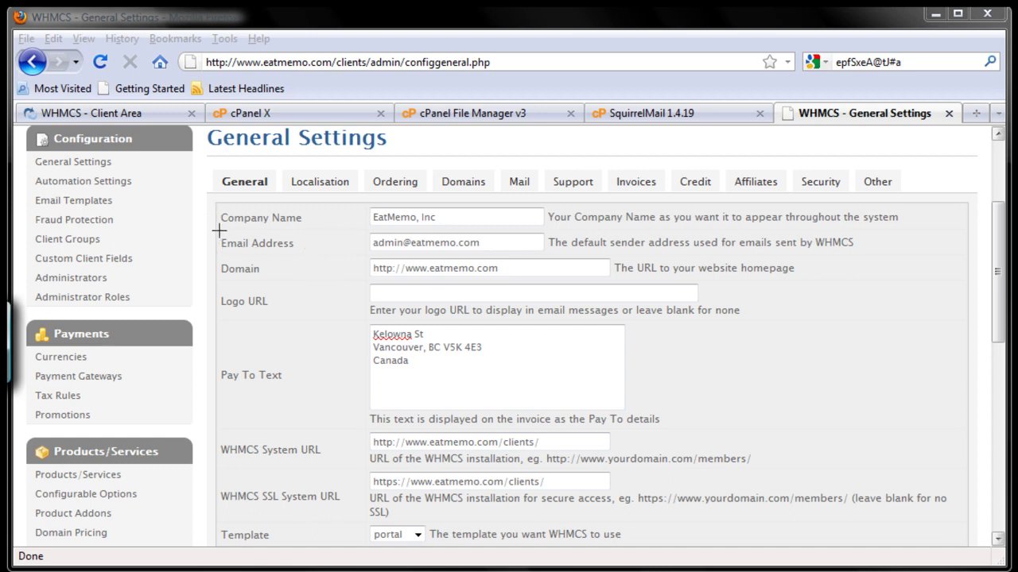
left_click_drag(219, 230, 547, 260)
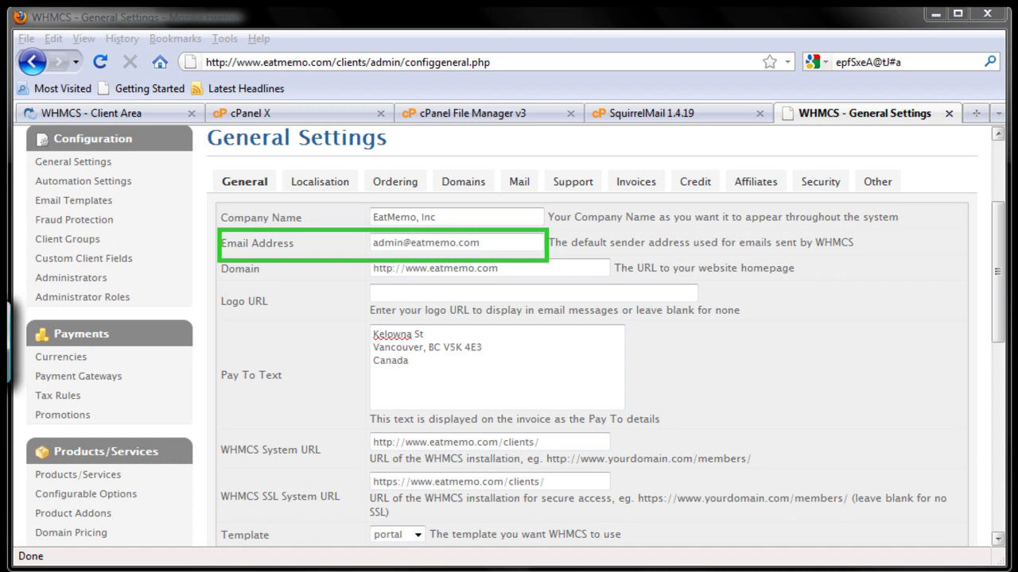
key("Escape")
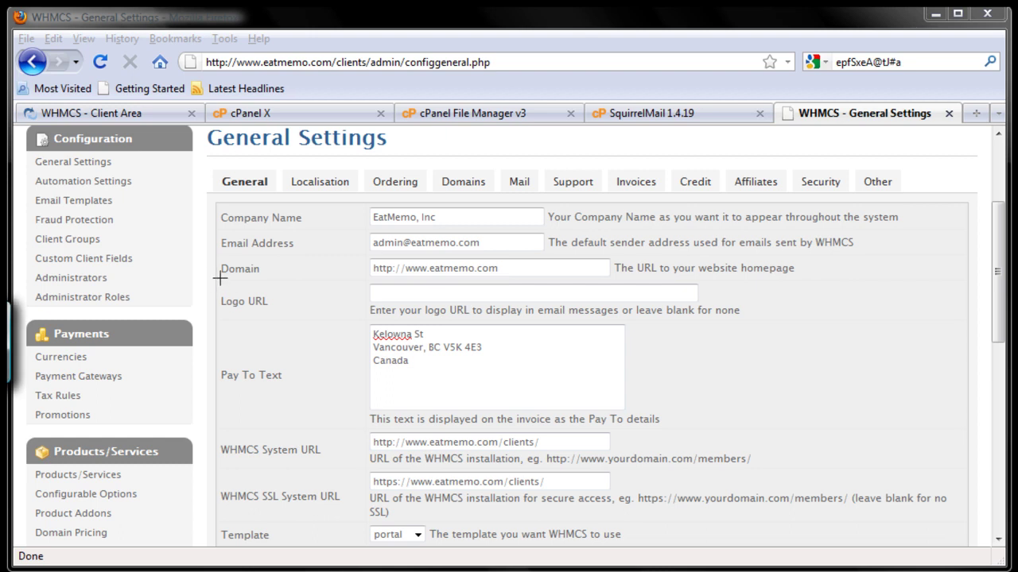
mouse_move(220, 260)
left_mouse_down()
mouse_move(302, 279)
mouse_move(513, 282)
left_mouse_up()
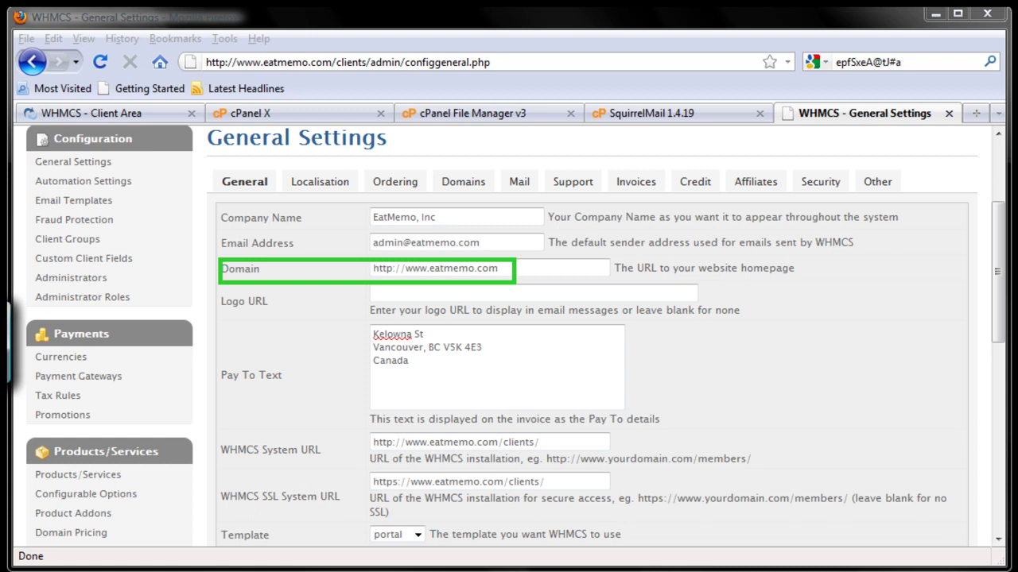
key("ctrl+z")
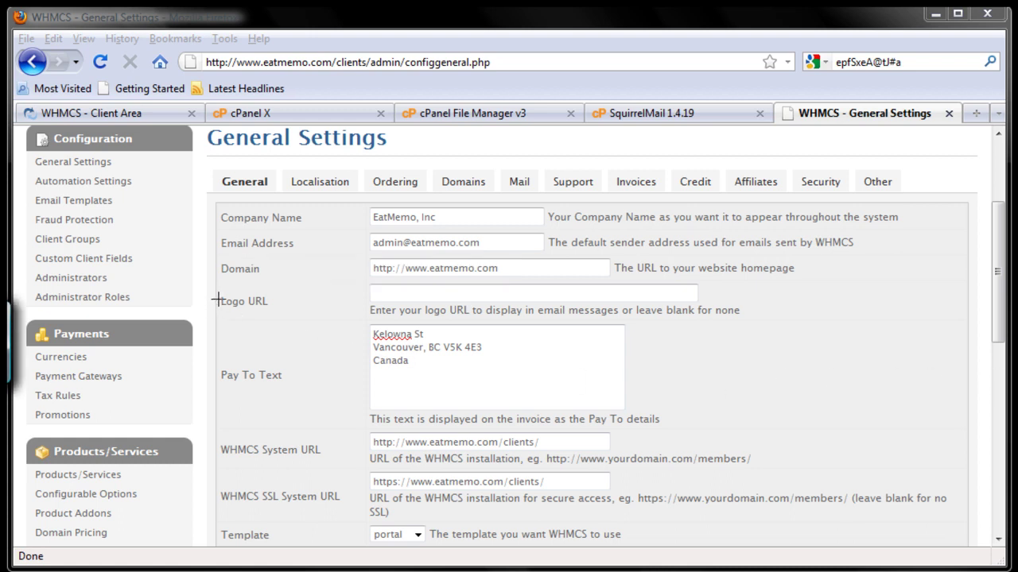
mouse_move(217, 286)
left_mouse_down()
mouse_move(291, 311)
mouse_move(713, 310)
left_mouse_up()
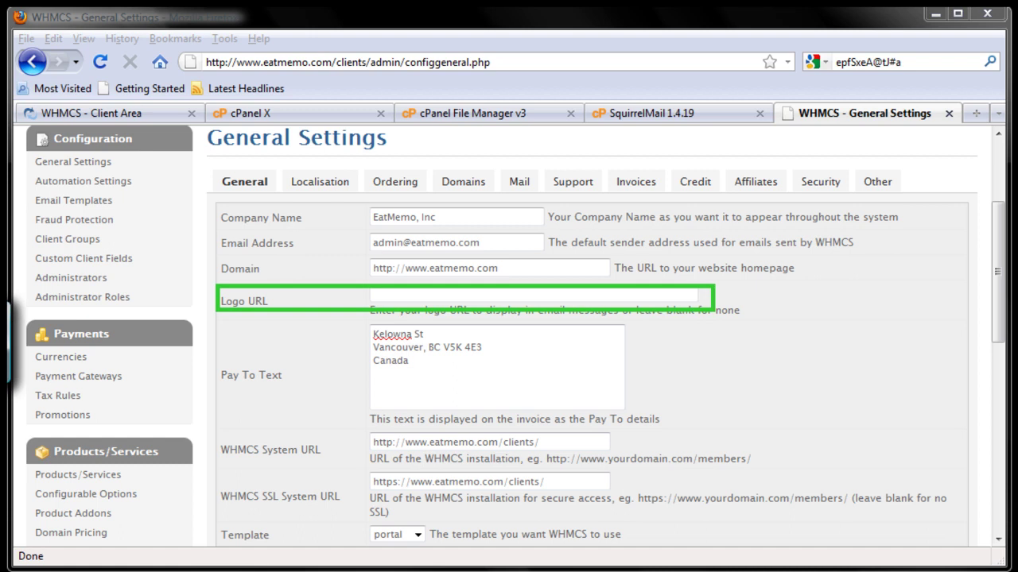
key("ctrl+z")
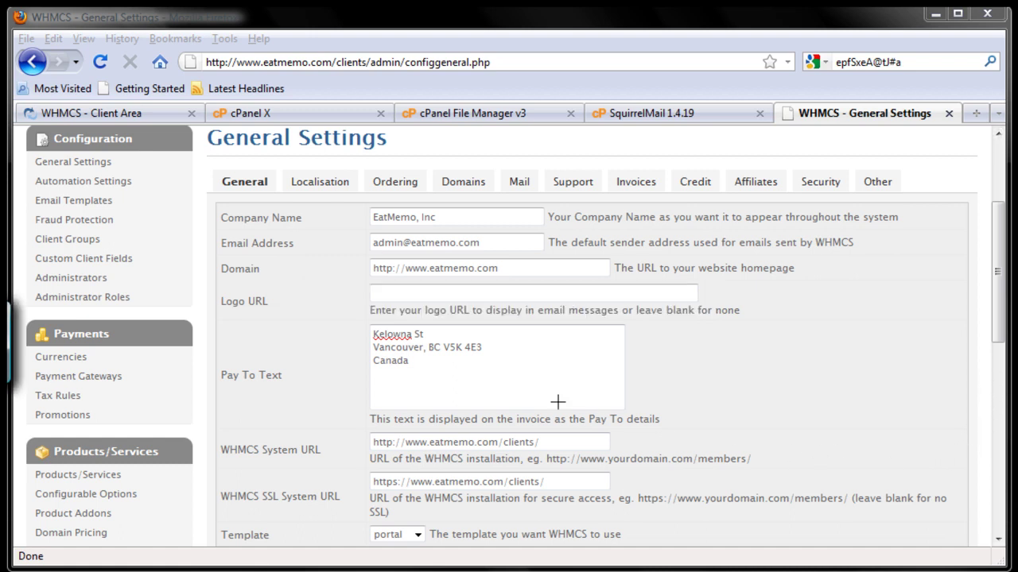
mouse_move(364, 321)
left_mouse_down()
mouse_move(373, 374)
mouse_move(385, 374)
left_mouse_up()
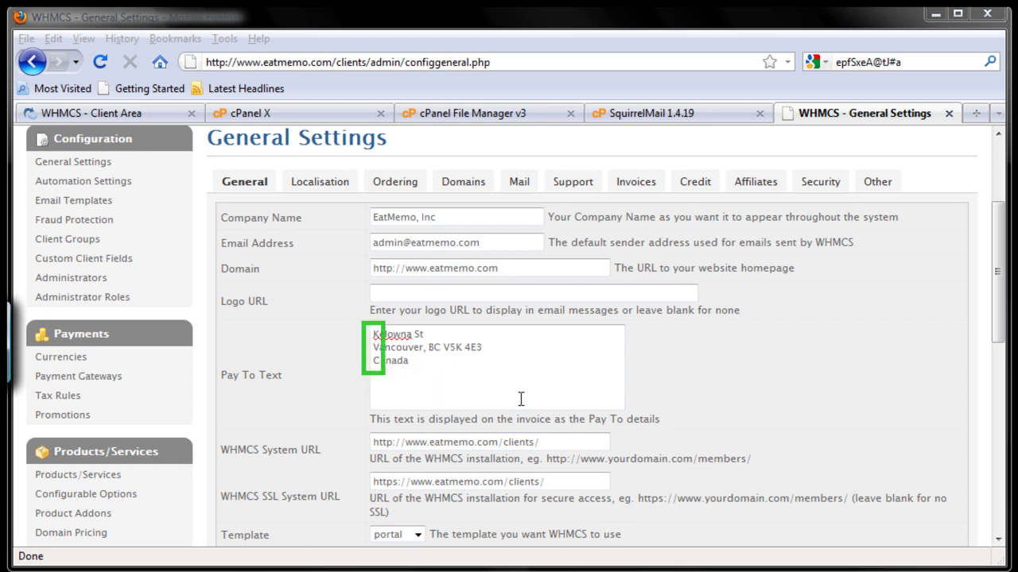
key("ctrl+z")
mouse_move(363, 324)
left_mouse_down()
mouse_move(486, 406)
mouse_move(633, 414)
left_mouse_up()
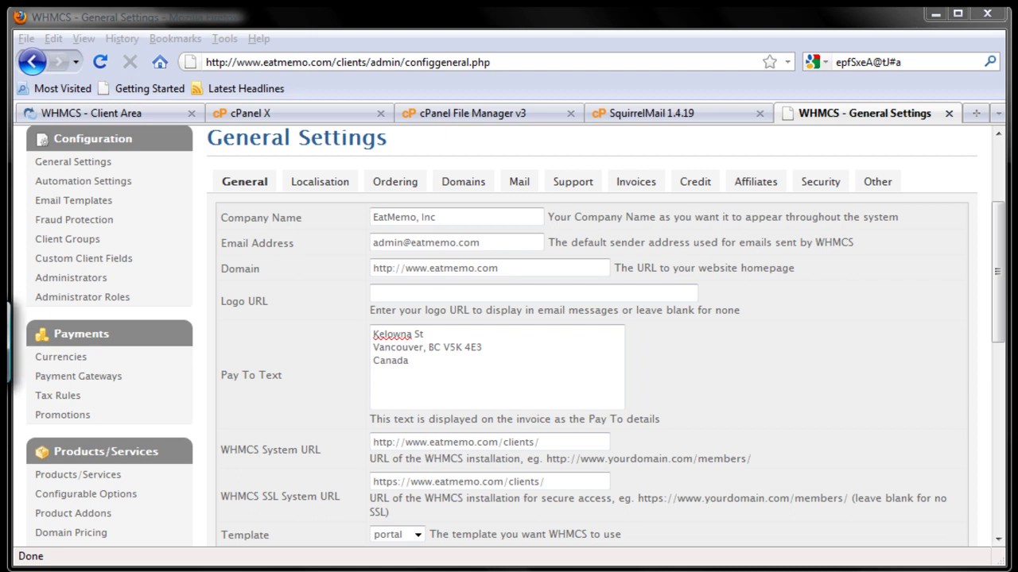
Step: Add 'EatMemo, Inc.' as a new first line above the Pay To Text street line
left_click(524, 331)
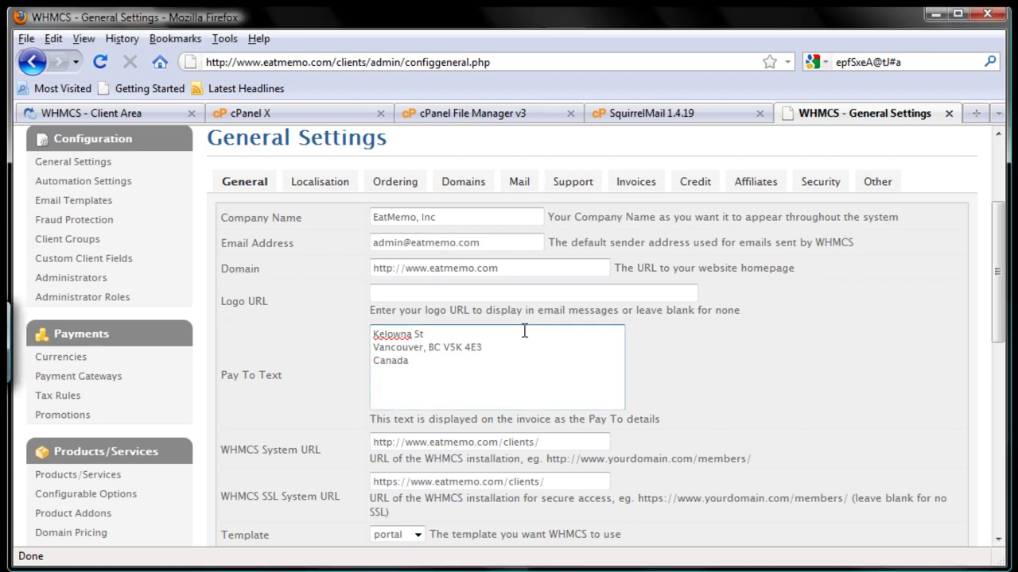
key("Home")
key("Return")
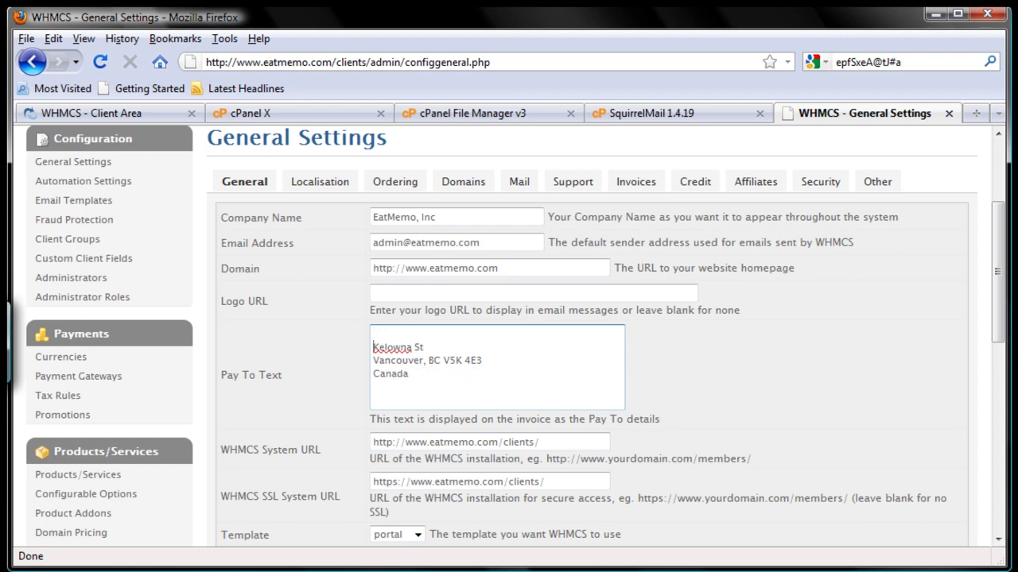
type("EatMemo")
key("BackSpace")
key("BackSpace")
key("BackSpace")
key("BackSpace")
type("Memo ")
type(" Inc.")
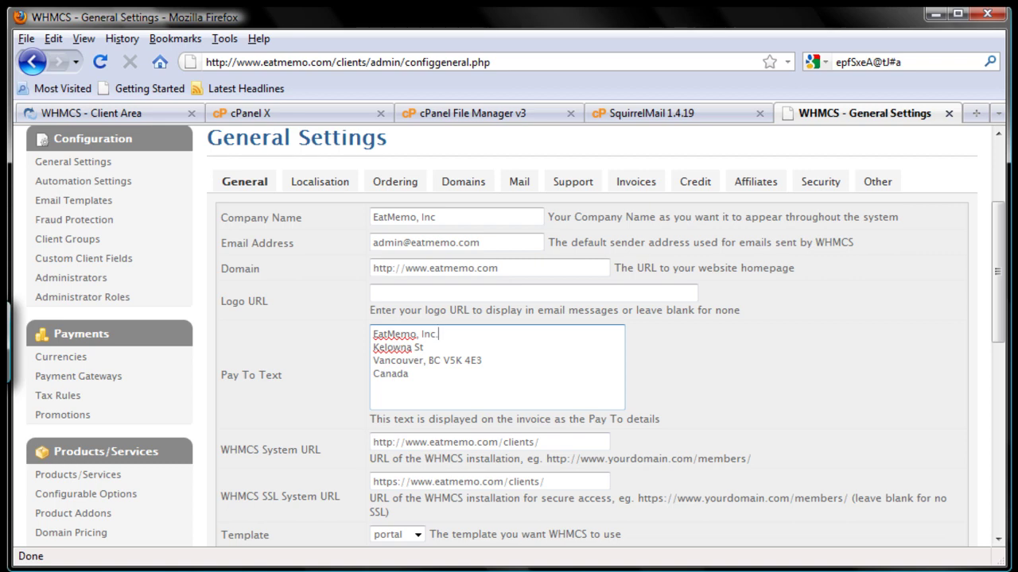